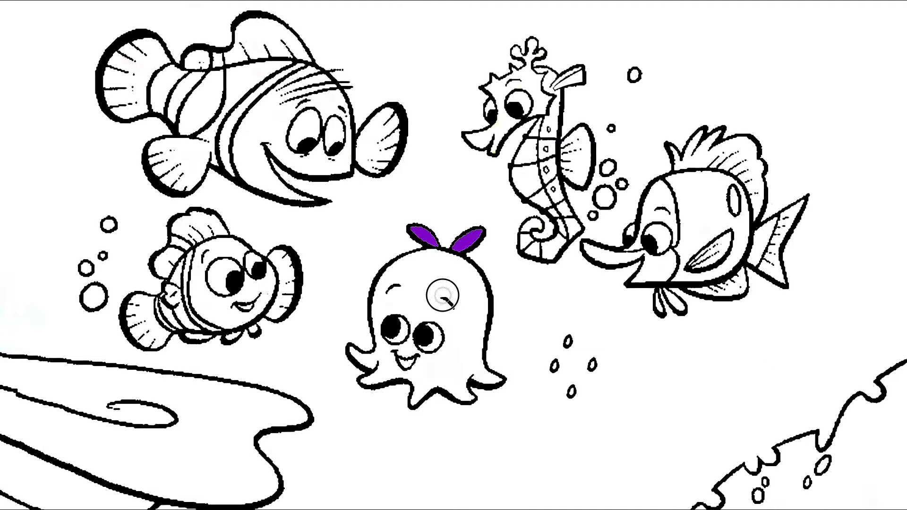
Spray purple over the octopus's head, then its tentacles and lower body.
mouse_move(422, 280)
left_mouse_down()
mouse_move(401, 373)
mouse_move(483, 339)
mouse_move(449, 258)
mouse_move(372, 326)
left_mouse_up()
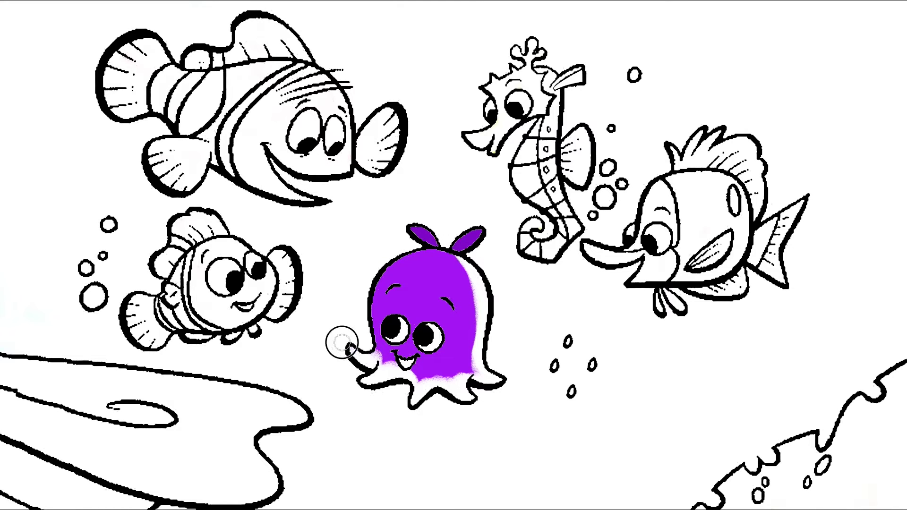
mouse_move(365, 381)
left_mouse_down()
mouse_move(466, 397)
mouse_move(477, 384)
mouse_move(484, 325)
mouse_move(469, 229)
left_mouse_up()
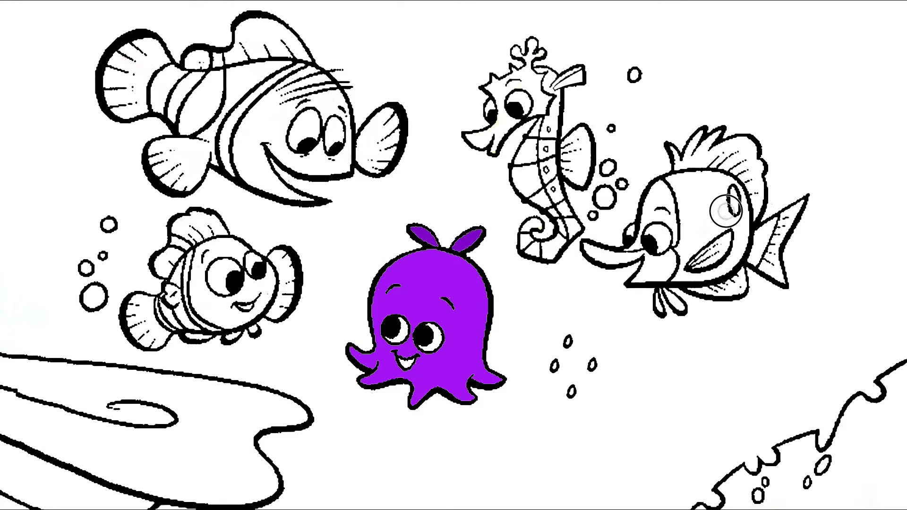
Spray the butterfly fish's body orange, then its dorsal fin and mouth light blue.
mouse_move(724, 217)
left_mouse_down()
mouse_move(751, 259)
mouse_move(719, 282)
mouse_move(737, 245)
mouse_move(739, 182)
mouse_move(685, 265)
mouse_move(661, 156)
mouse_move(671, 284)
mouse_move(686, 228)
mouse_move(659, 177)
left_mouse_up()
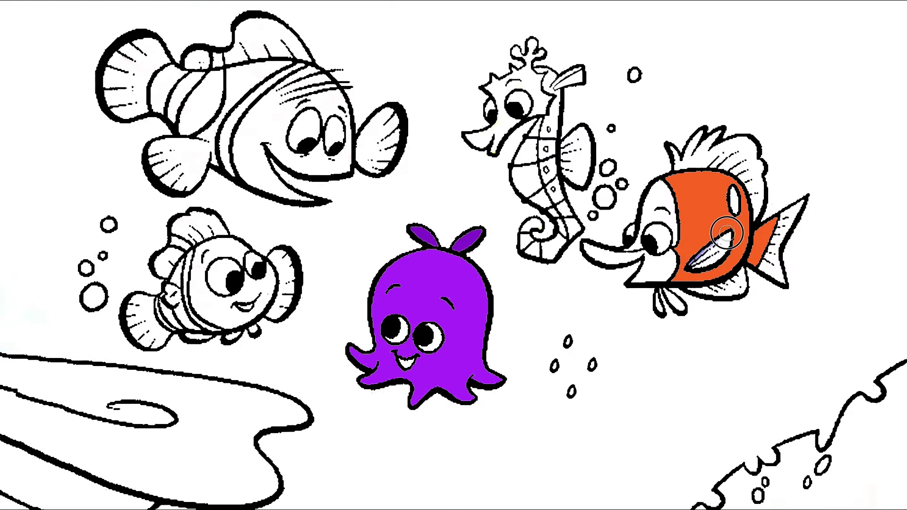
left_click_drag(747, 191, 708, 165)
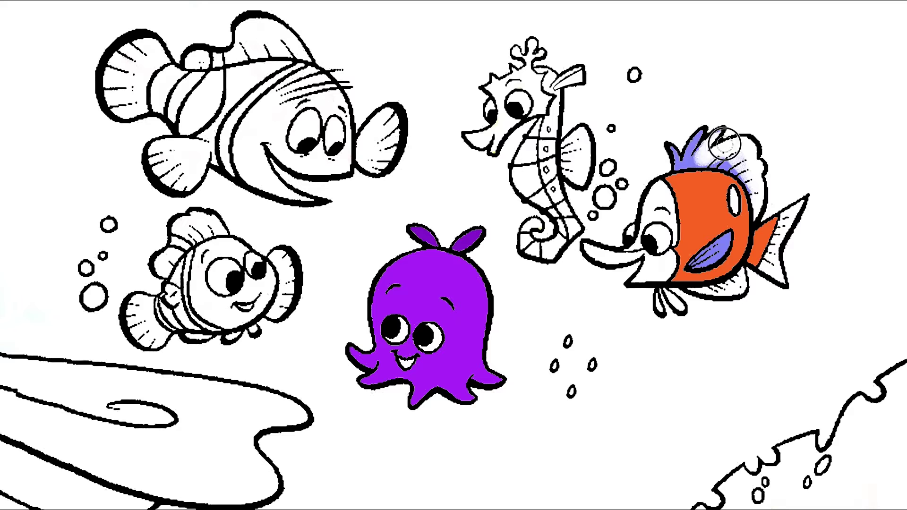
mouse_move(700, 156)
left_mouse_down()
mouse_move(759, 142)
mouse_move(759, 205)
mouse_move(785, 218)
mouse_move(781, 286)
mouse_move(685, 288)
mouse_move(717, 296)
left_mouse_up()
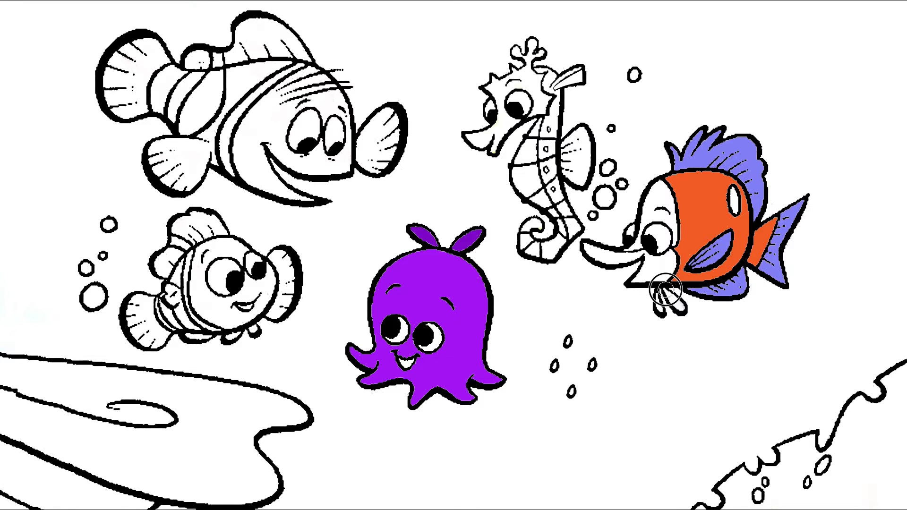
mouse_move(636, 282)
left_mouse_down()
mouse_move(677, 252)
mouse_move(656, 189)
mouse_move(616, 263)
left_mouse_up()
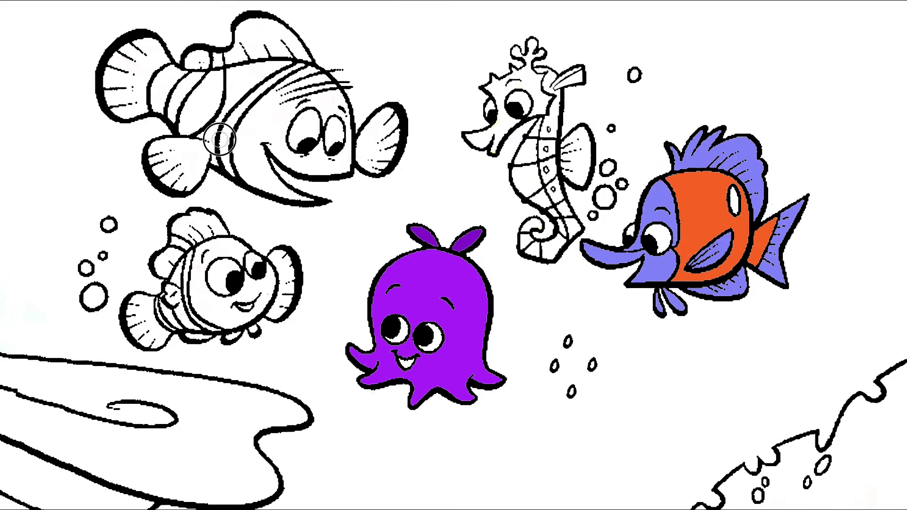
Spray the big clownfish's tail, body, belly, mouth area and front fin red, leaving stripes white.
mouse_move(106, 89)
left_mouse_down()
mouse_move(137, 89)
mouse_move(151, 66)
mouse_move(142, 51)
mouse_move(165, 93)
mouse_move(161, 167)
mouse_move(237, 169)
left_mouse_up()
mouse_move(204, 142)
left_mouse_down()
mouse_move(251, 161)
mouse_move(226, 108)
mouse_move(189, 81)
mouse_move(261, 98)
mouse_move(222, 71)
mouse_move(288, 47)
mouse_move(302, 80)
mouse_move(266, 107)
mouse_move(272, 139)
mouse_move(288, 141)
mouse_move(298, 122)
mouse_move(323, 112)
mouse_move(337, 151)
mouse_move(348, 127)
mouse_move(274, 17)
mouse_move(214, 58)
mouse_move(163, 57)
left_mouse_up()
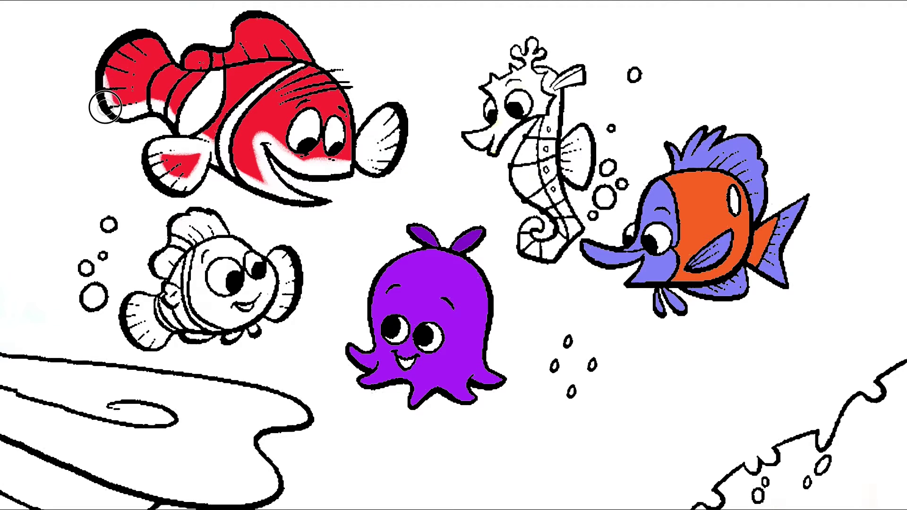
mouse_move(99, 112)
left_mouse_down()
mouse_move(135, 110)
mouse_move(188, 138)
mouse_move(146, 146)
mouse_move(151, 160)
left_mouse_up()
left_click_drag(178, 197, 209, 151)
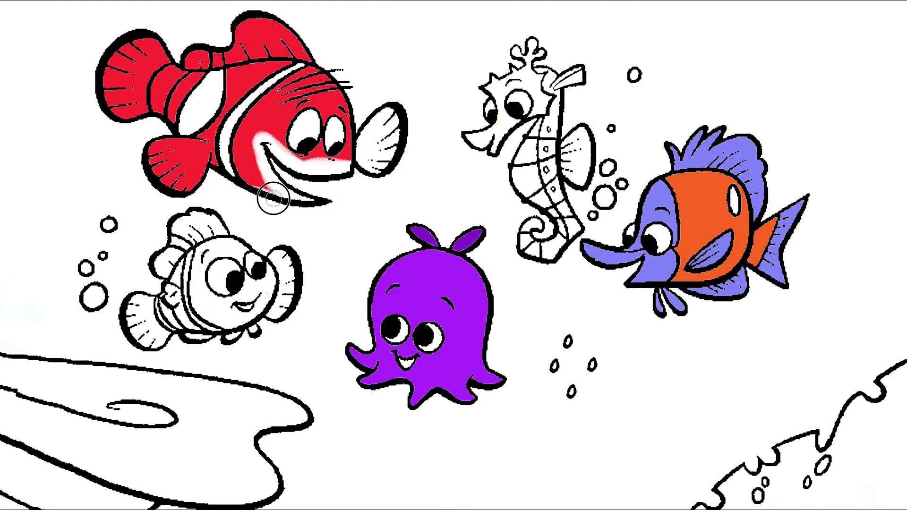
mouse_move(280, 187)
left_mouse_down()
mouse_move(264, 147)
mouse_move(366, 173)
left_mouse_up()
mouse_move(373, 132)
left_mouse_down()
mouse_move(380, 151)
mouse_move(392, 135)
mouse_move(373, 123)
mouse_move(360, 136)
left_mouse_up()
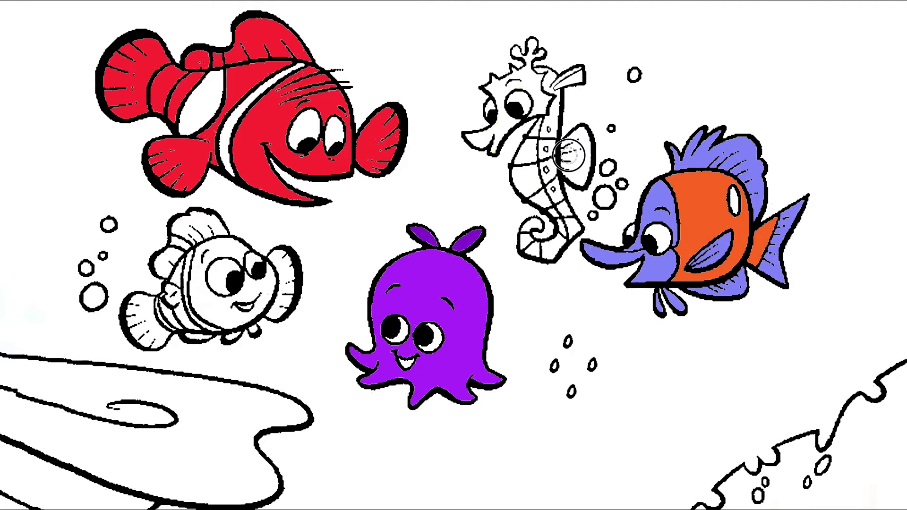
Colour the seahorse's back fin teal.
left_click_drag(583, 186, 574, 128)
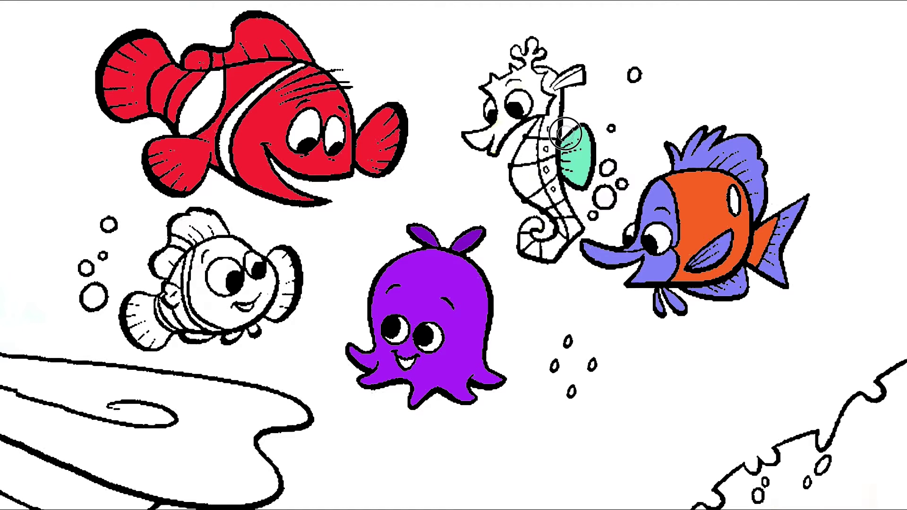